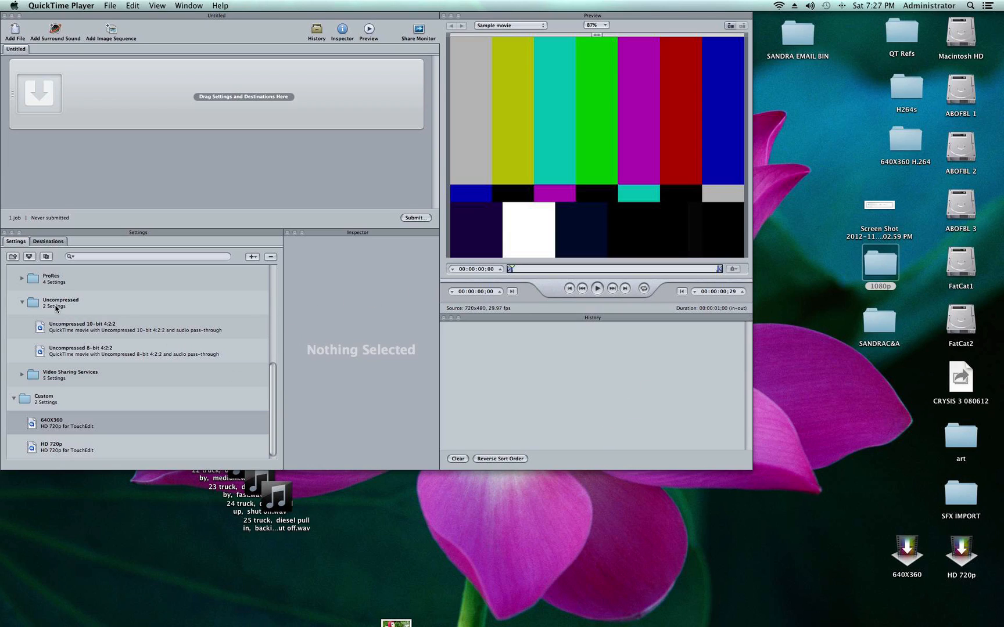
Step: Duplicate the Uncompressed 8-bit 4:2:2 setting from the Uncompressed group into the custom settings
{"action": "left_click", "coordinate": [22, 303]}
{"action": "left_click", "coordinate": [22, 302]}
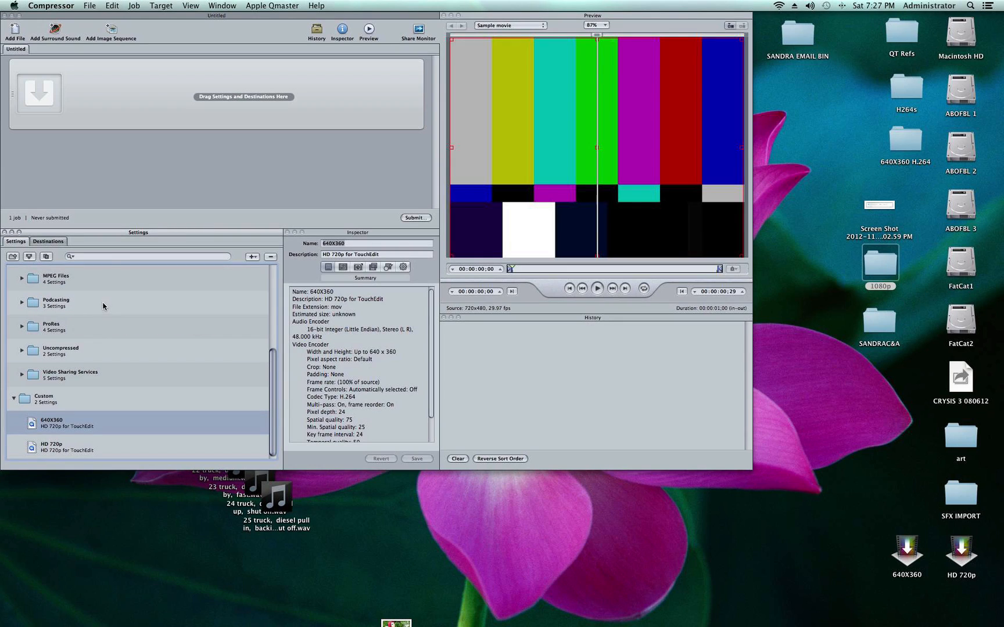
{"action": "scroll", "coordinate": [111, 312], "scroll_direction": "up", "scroll_amount": 1}
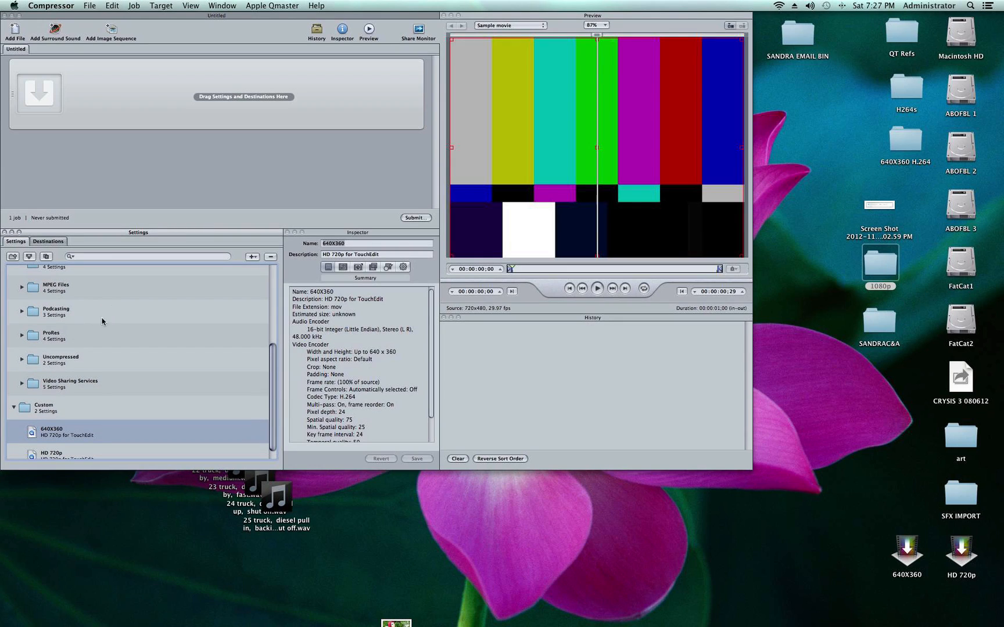
{"action": "left_click", "coordinate": [22, 359]}
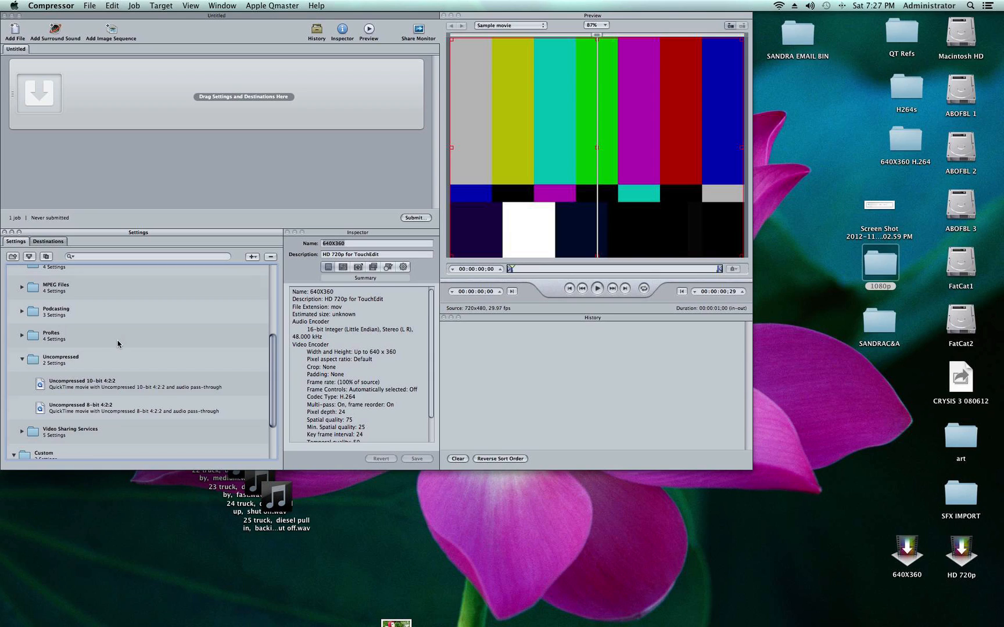
{"action": "scroll", "coordinate": [116, 345], "scroll_direction": "down", "scroll_amount": 3}
{"action": "left_click", "coordinate": [42, 352]}
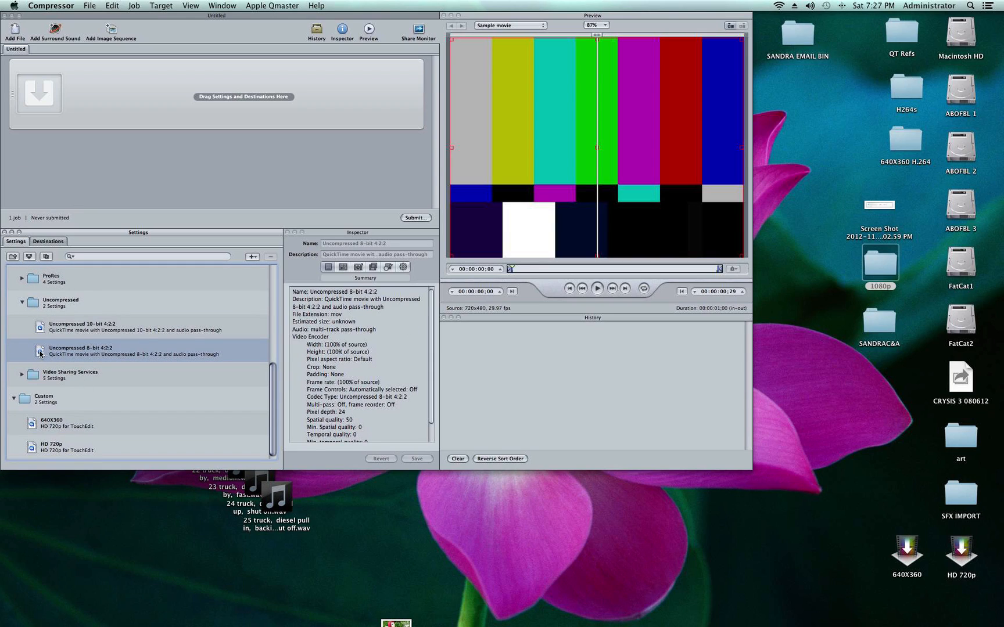
{"action": "left_click", "coordinate": [46, 257]}
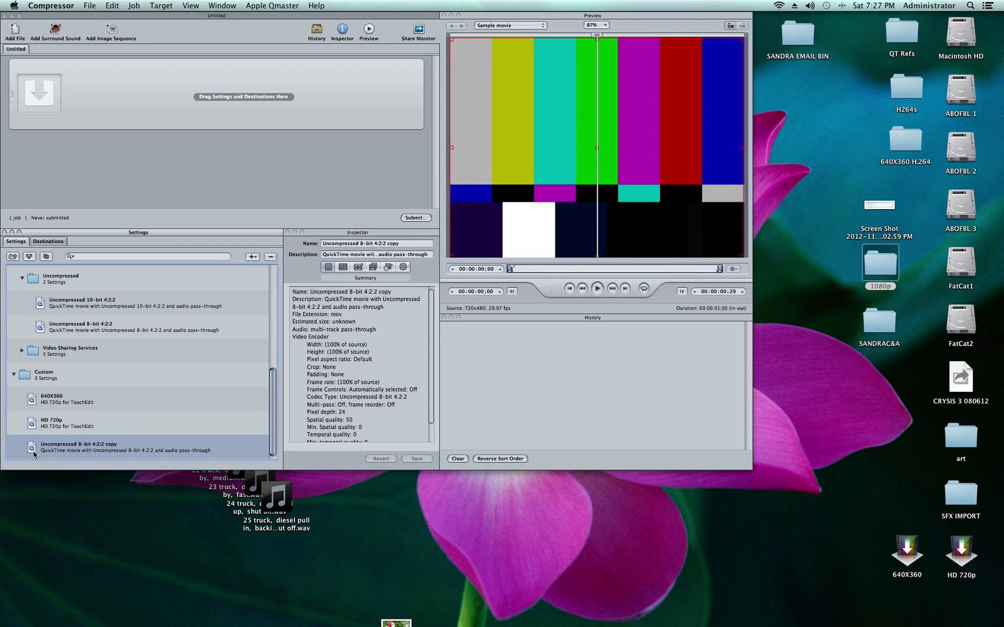
Step: Rename the duplicated Uncompressed 8-bit 4:2:2 setting as 1080p
{"action": "left_click", "coordinate": [408, 244]}
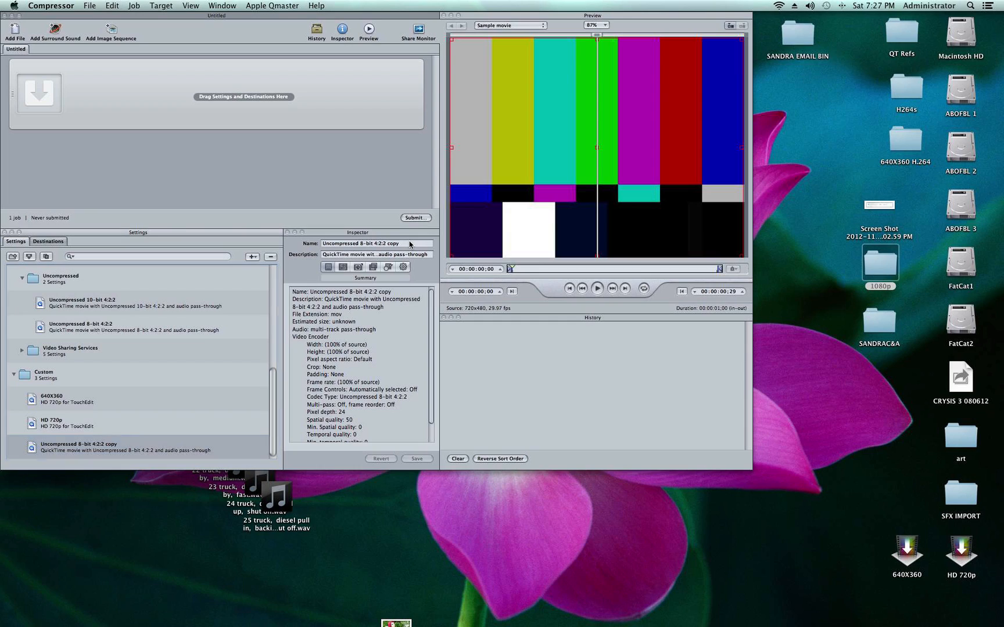
{"action": "double_click", "coordinate": [405, 242]}
{"action": "triple_click", "coordinate": [405, 243]}
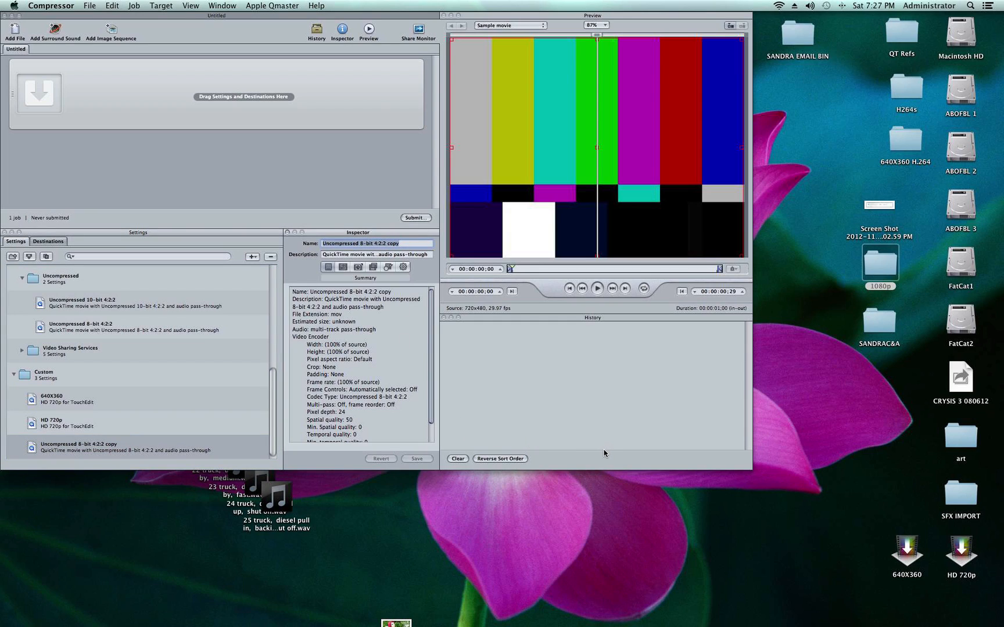
{"action": "type", "text": "1080p"}
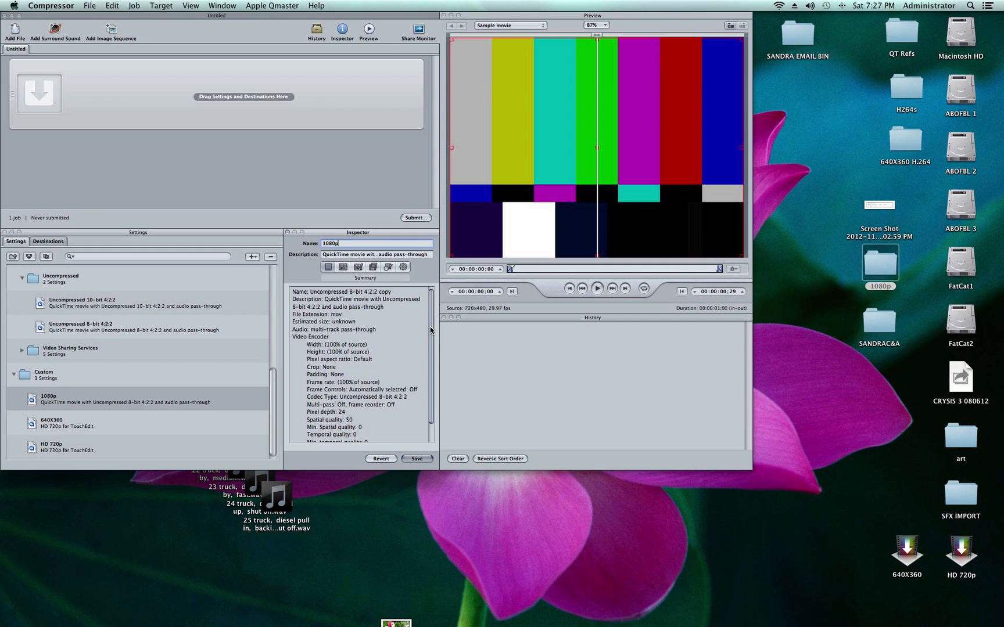
Step: Replace the 1080p setting's description with "QuickTime for toucjedit"
{"action": "left_click", "coordinate": [370, 254]}
{"action": "left_click_drag", "start_coordinate": [349, 257], "coordinate": [461, 262]}
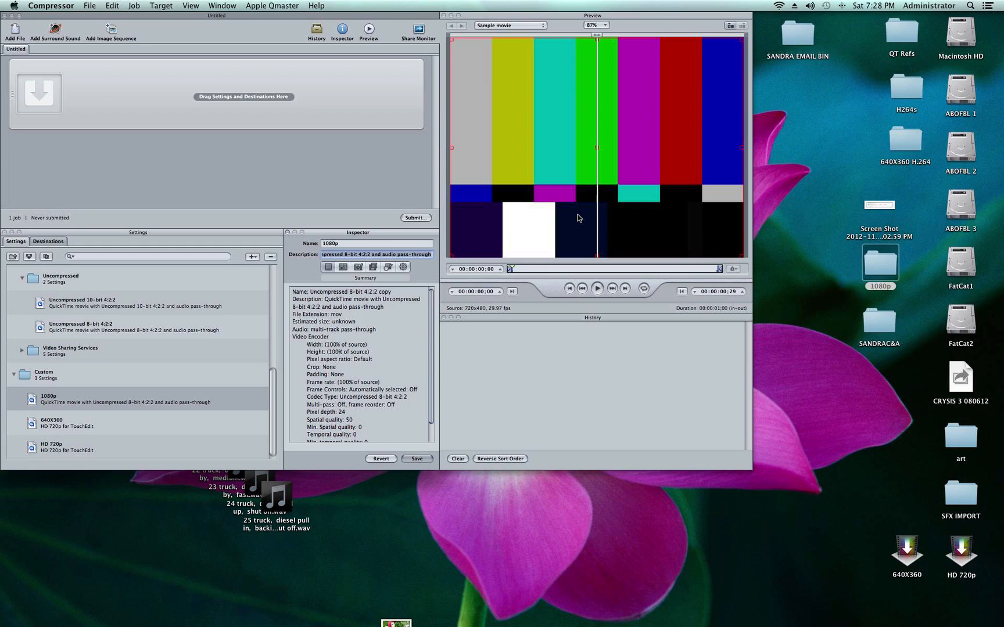
{"action": "type", "text": "QuickTime f"}
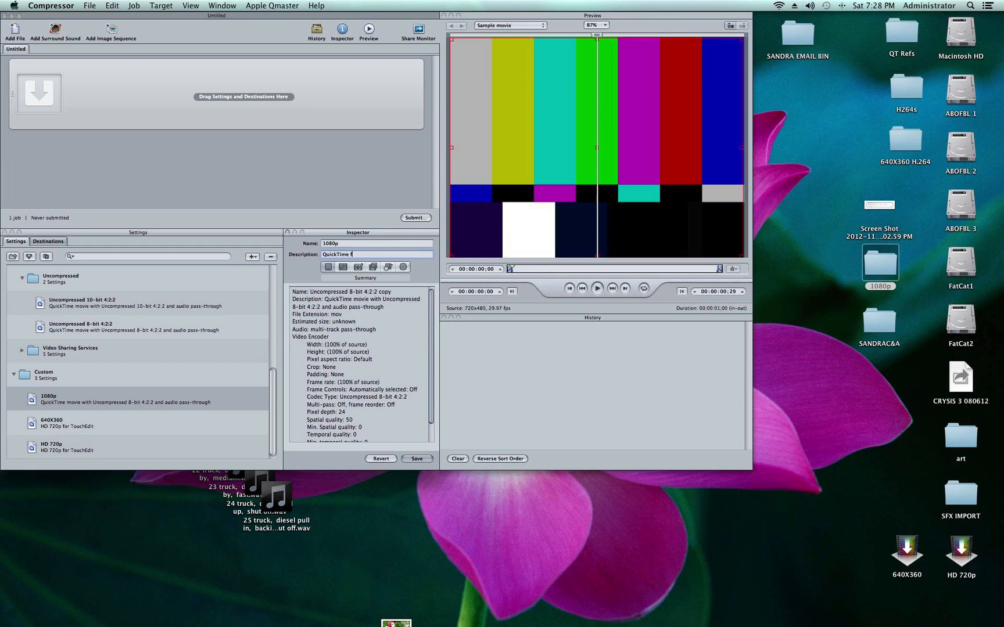
{"action": "type", "text": "or toucjedit"}
{"action": "key", "text": "Return"}
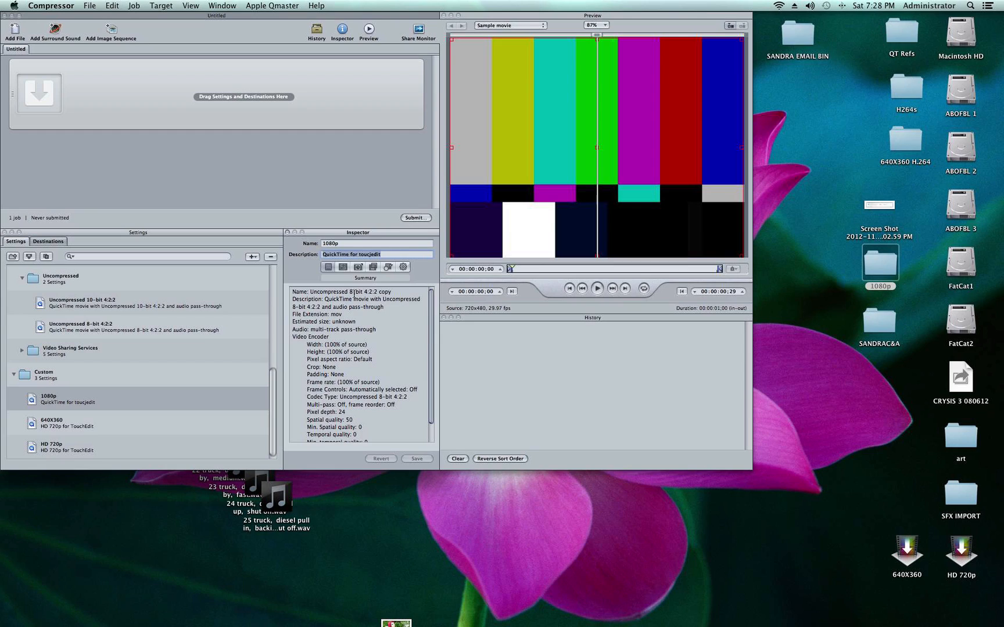
Step: Set the video compression type of the 1080p setting's encoder to H.264
{"action": "left_click", "coordinate": [358, 267]}
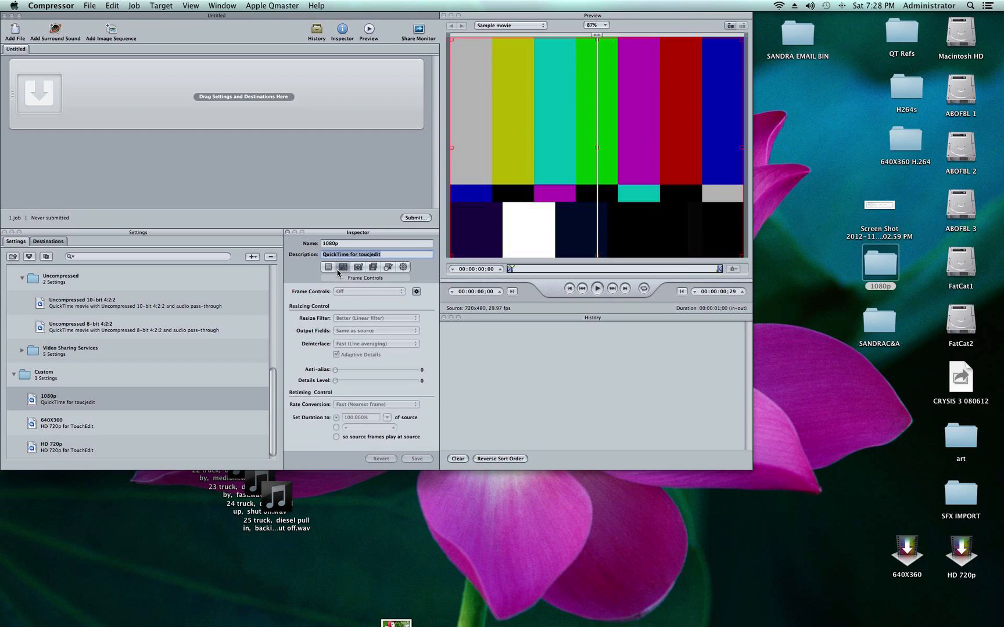
{"action": "left_click", "coordinate": [339, 269]}
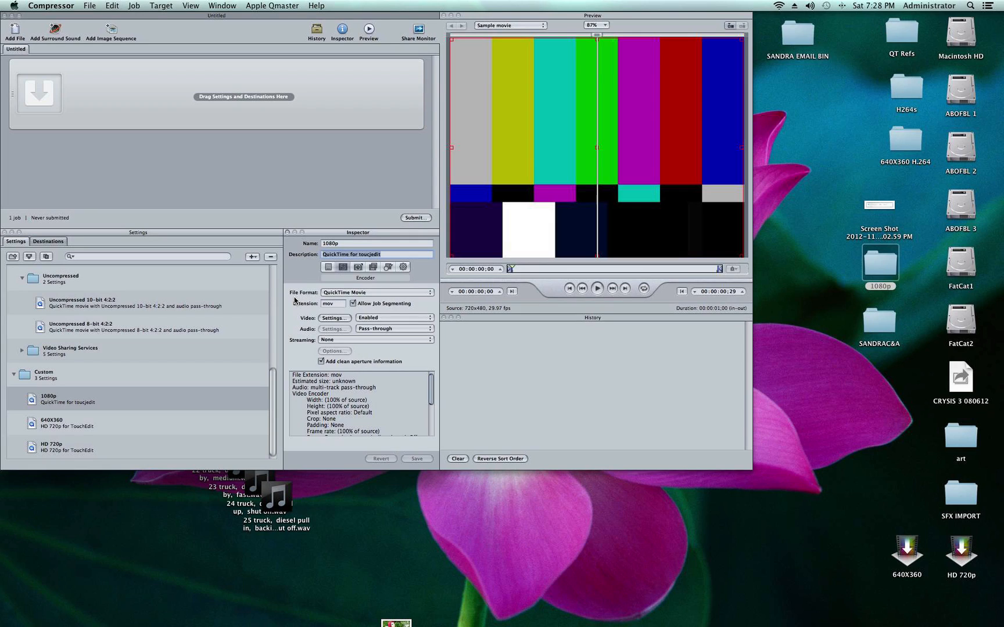
{"action": "left_click", "coordinate": [332, 318]}
{"action": "left_click", "coordinate": [515, 98]}
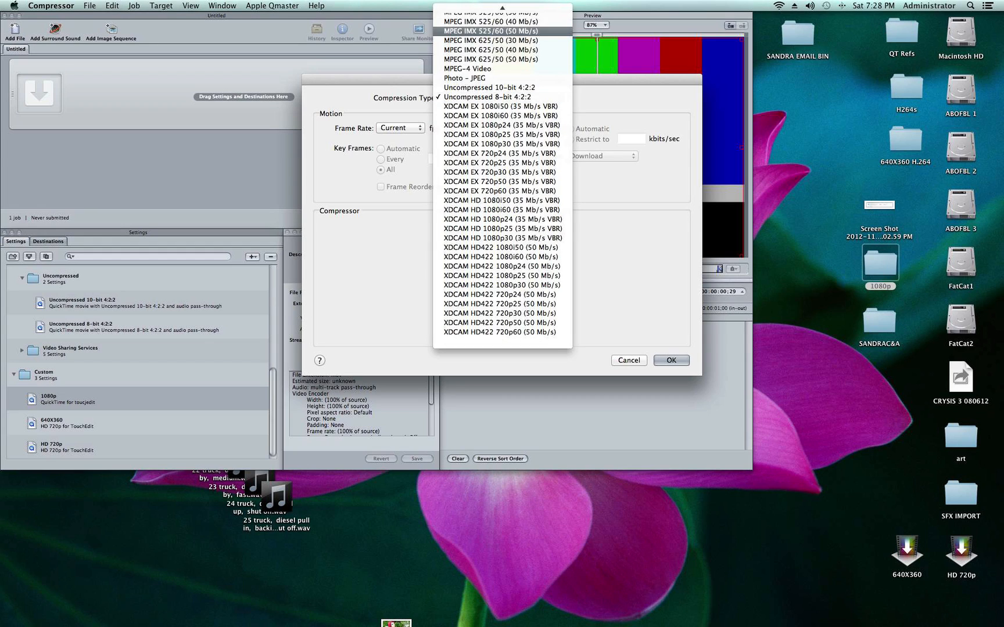
{"action": "mouse_move", "coordinate": [489, 5]}
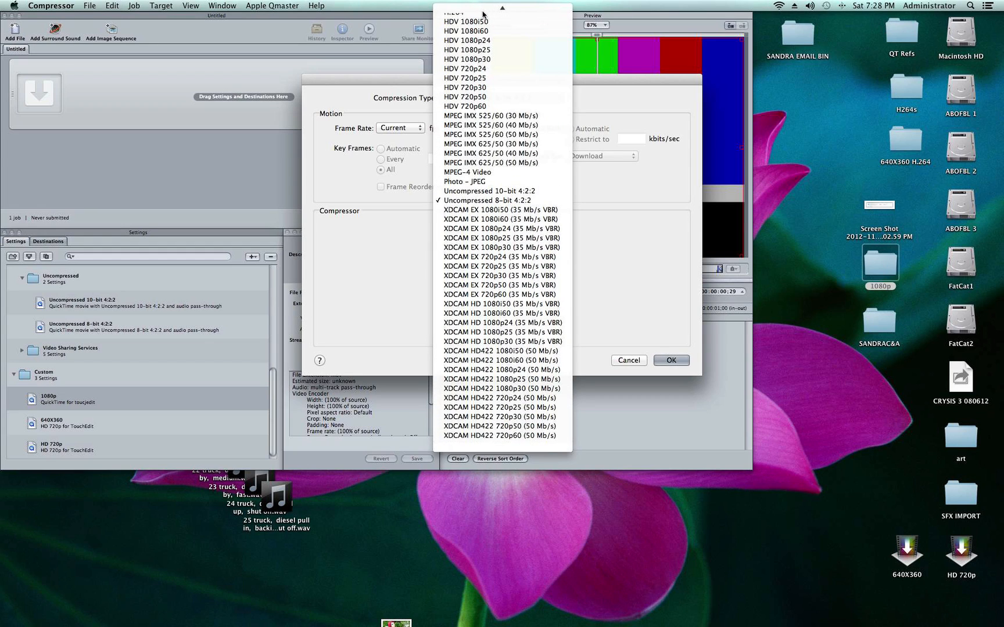
{"action": "left_click", "coordinate": [459, 42]}
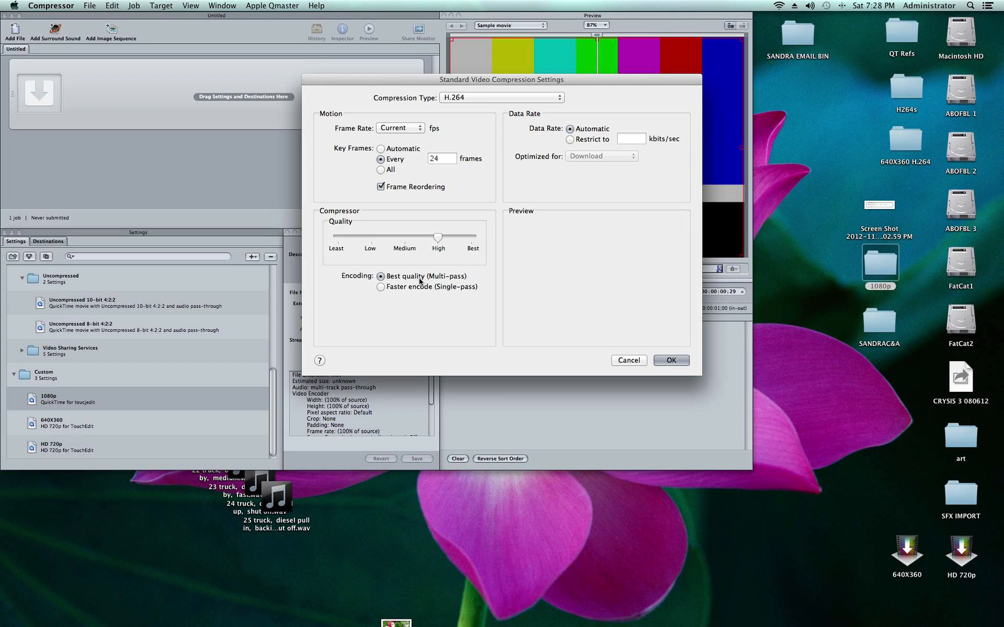
{"action": "left_click", "coordinate": [670, 360]}
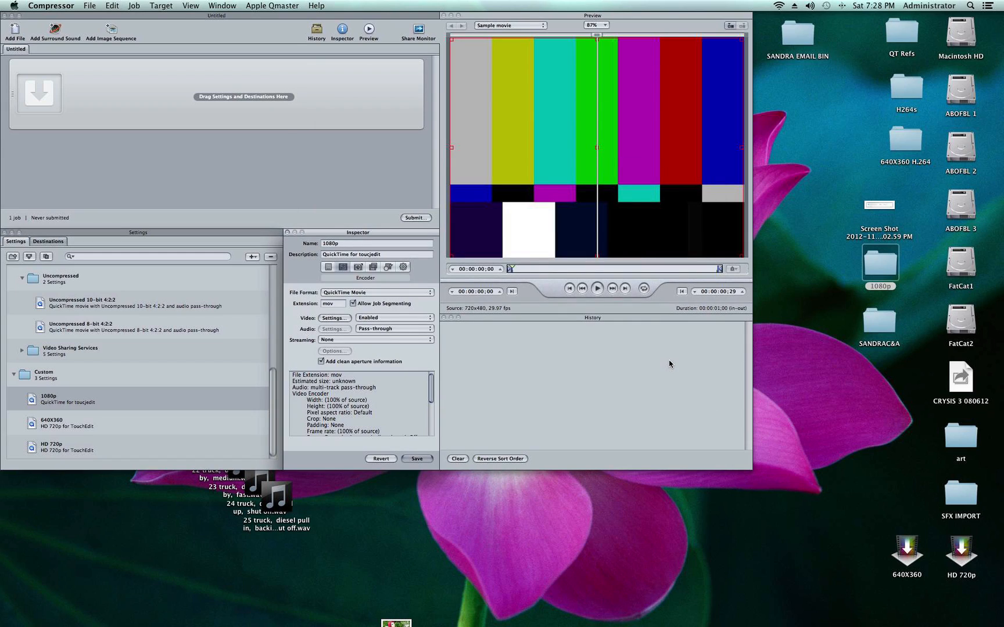
Step: Enable audio encoding for the 1080p setting and set its channels to Stereo (L R)
{"action": "left_click", "coordinate": [381, 329]}
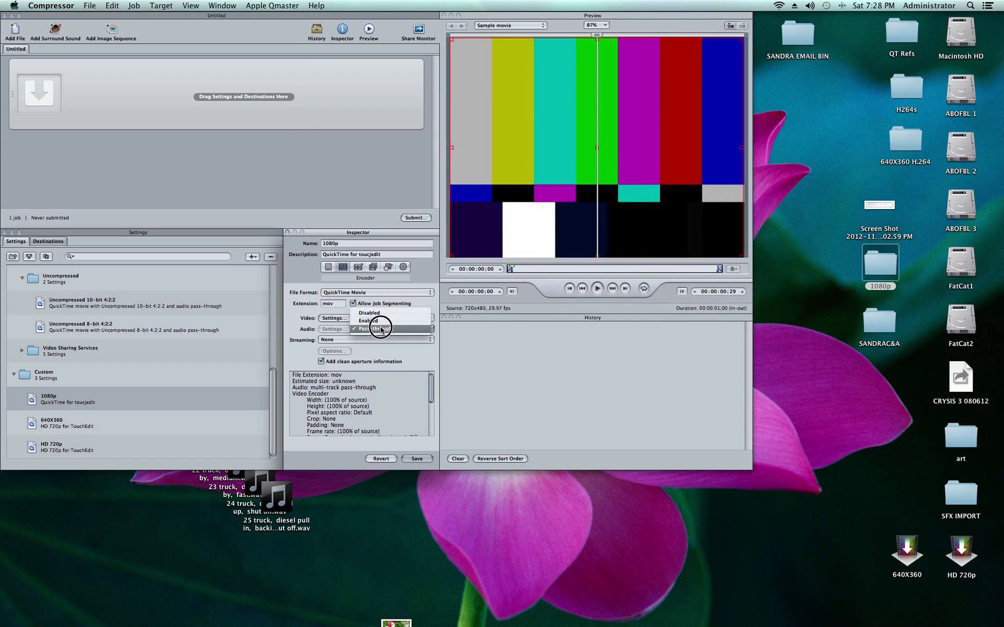
{"action": "left_click", "coordinate": [376, 323]}
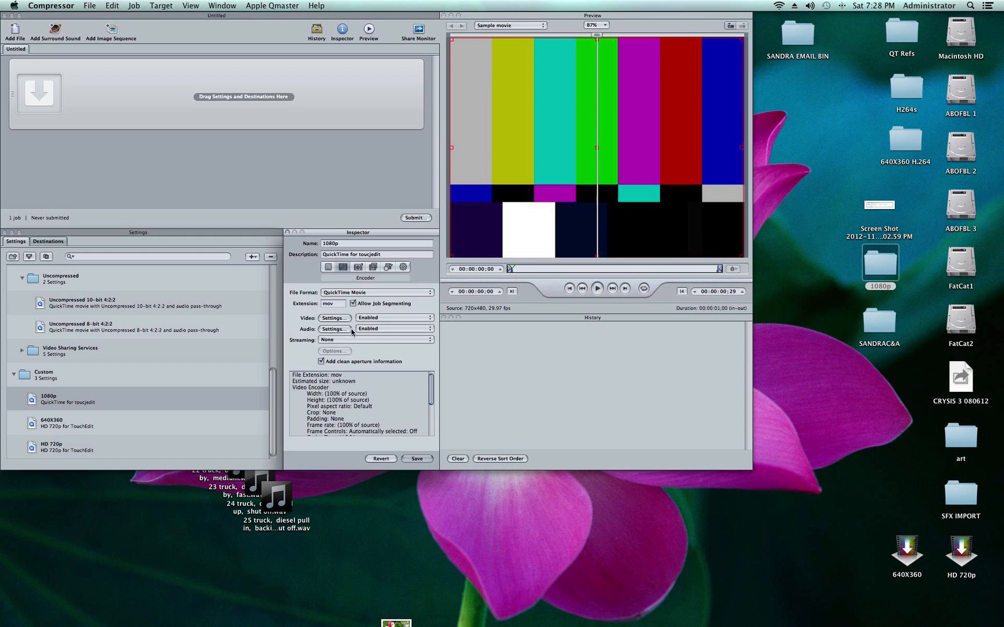
{"action": "left_click", "coordinate": [335, 329]}
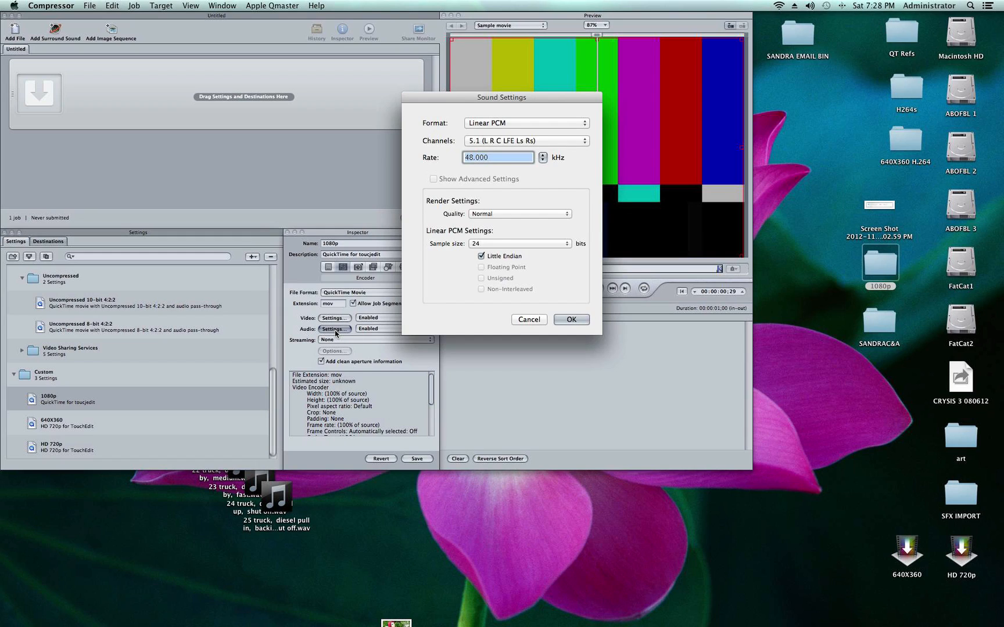
{"action": "left_click", "coordinate": [540, 141]}
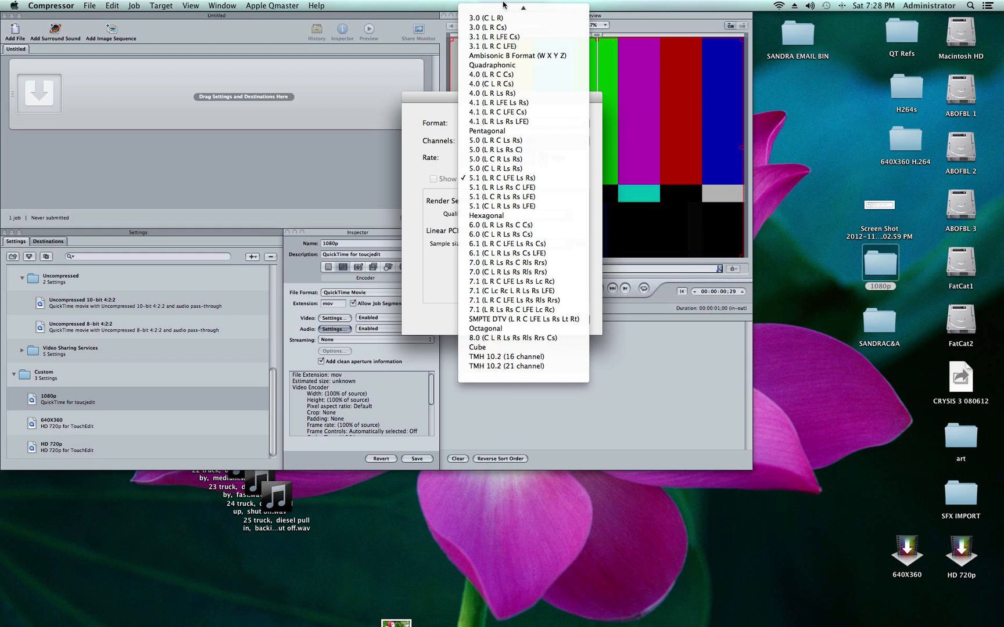
{"action": "left_click", "coordinate": [499, 19]}
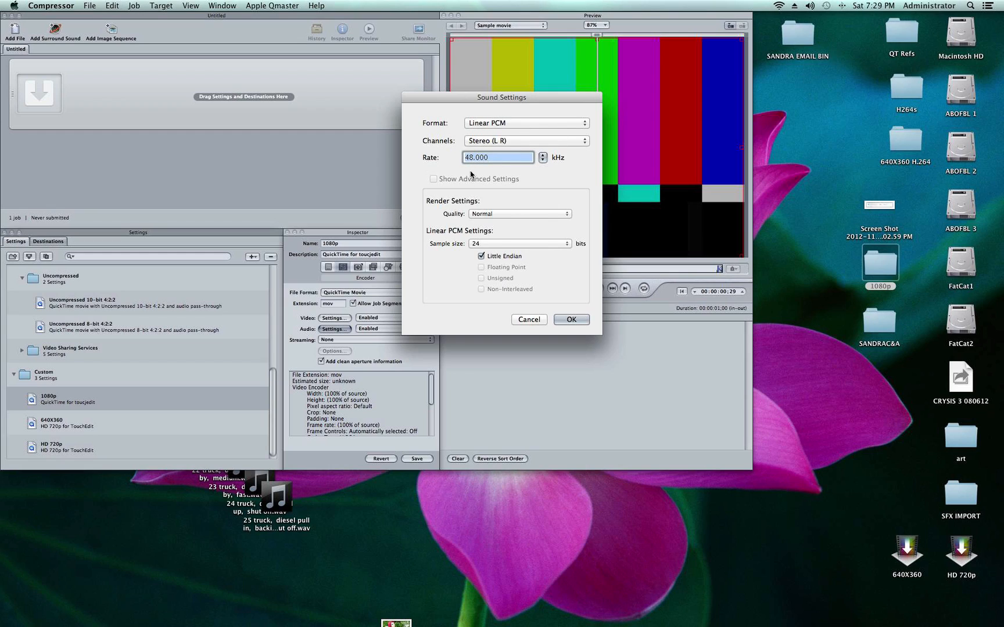
{"action": "left_click", "coordinate": [574, 320]}
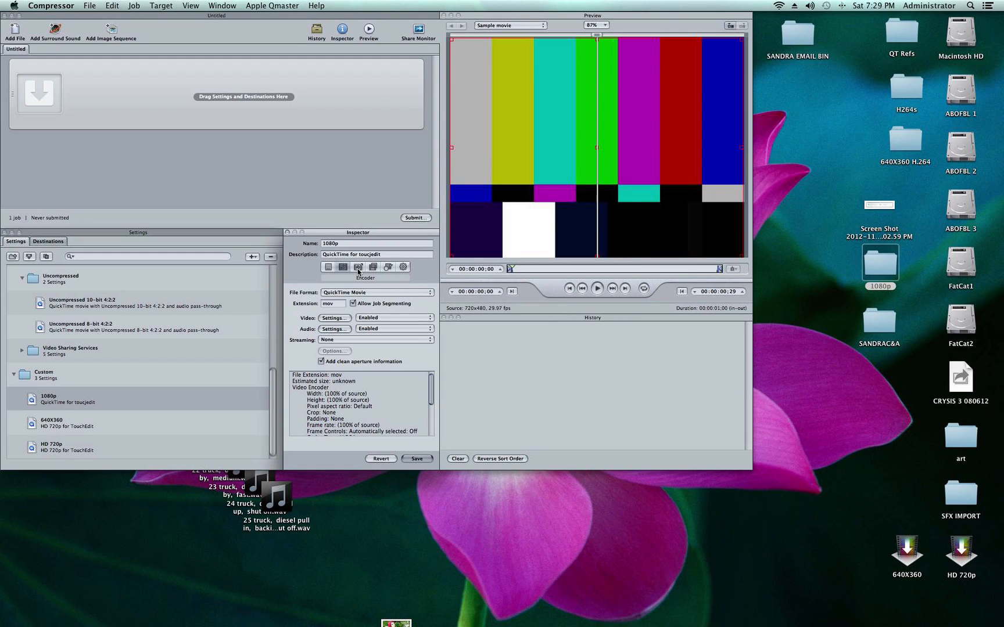
Step: Set the 1080p setting's frame size to 1920x1080, save the setting and display its summary
{"action": "left_click", "coordinate": [388, 267]}
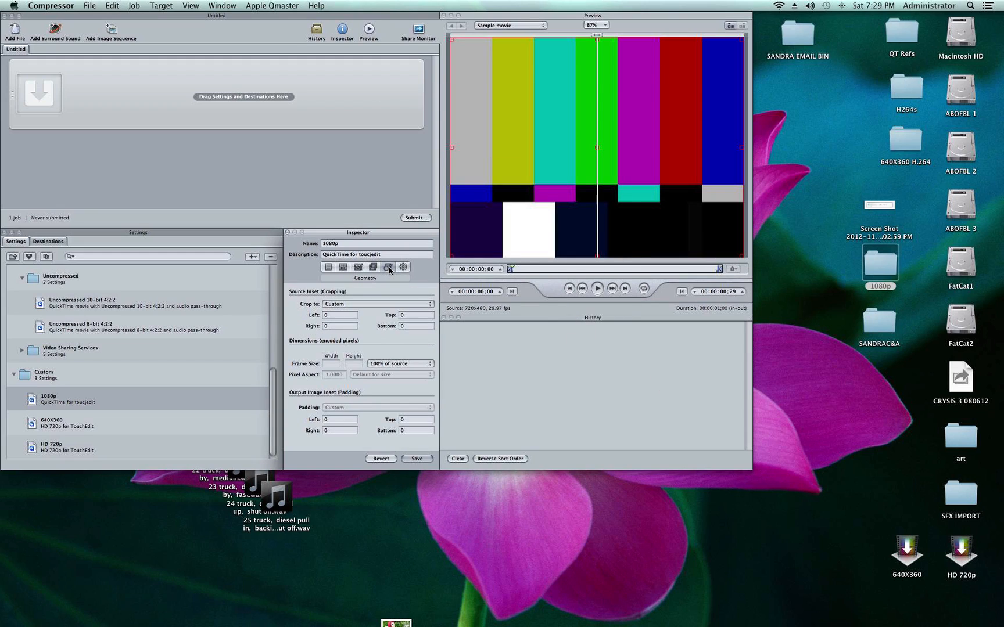
{"action": "left_click", "coordinate": [394, 363]}
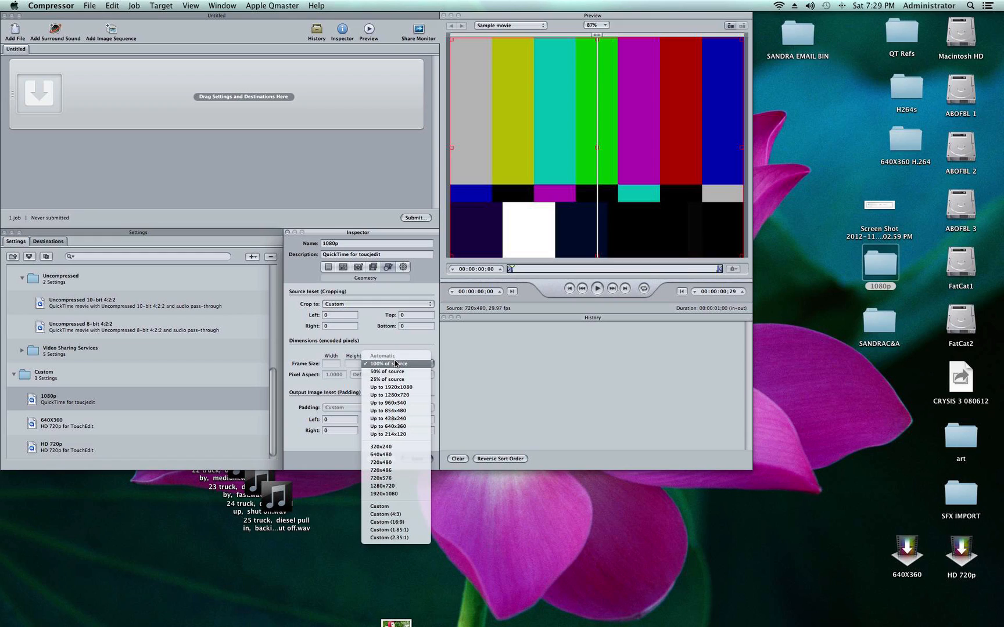
{"action": "left_click", "coordinate": [402, 495]}
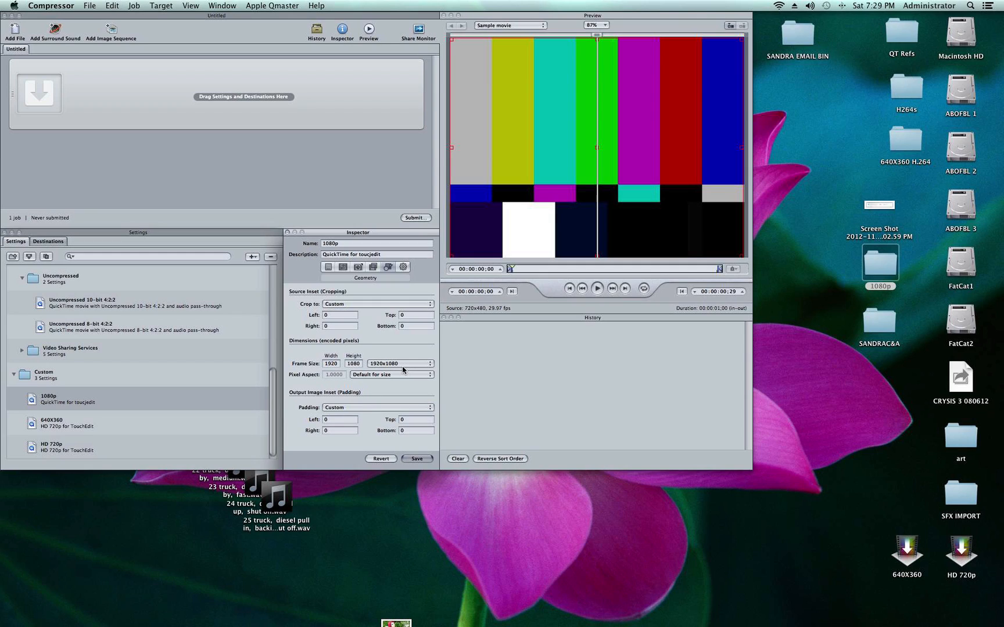
{"action": "left_click", "coordinate": [419, 459]}
{"action": "left_click", "coordinate": [328, 267]}
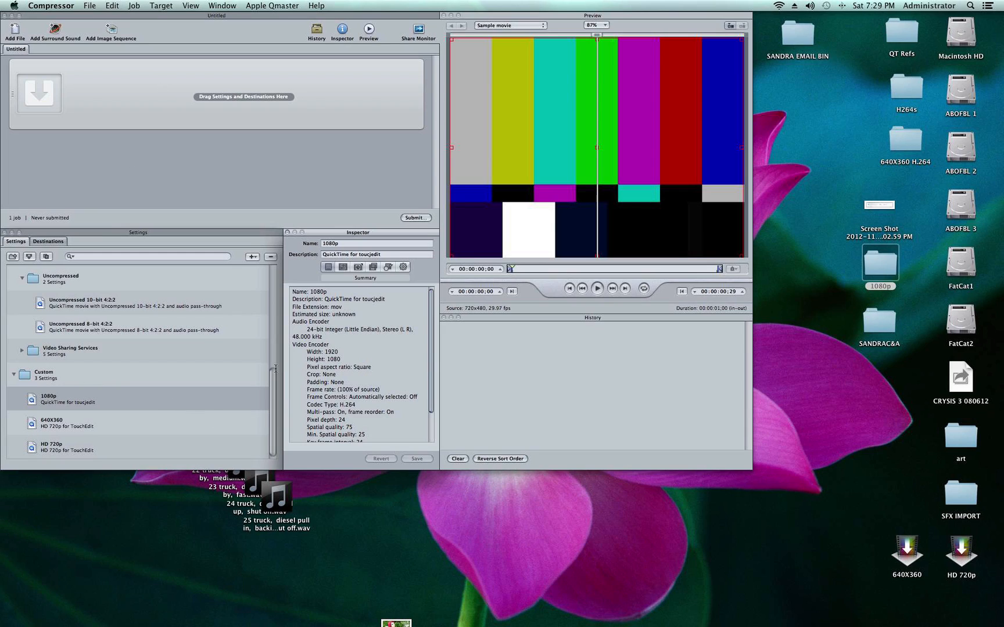
Step: Save the custom 1080p setting as a droplet named 1080p in the 1080p folder
{"action": "left_click", "coordinate": [34, 401]}
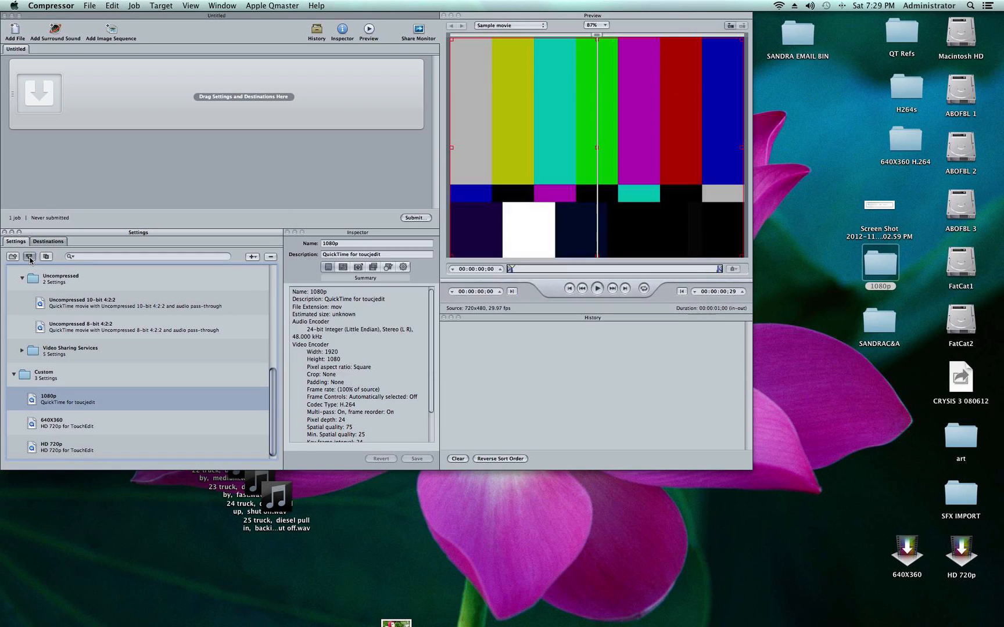
{"action": "left_click", "coordinate": [29, 257]}
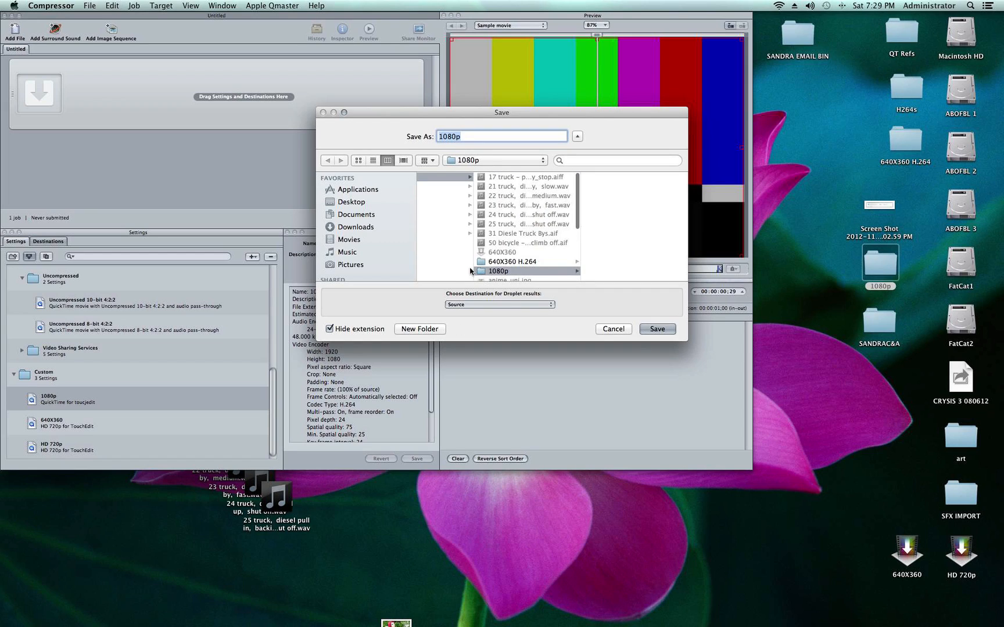
{"action": "left_click", "coordinate": [657, 329]}
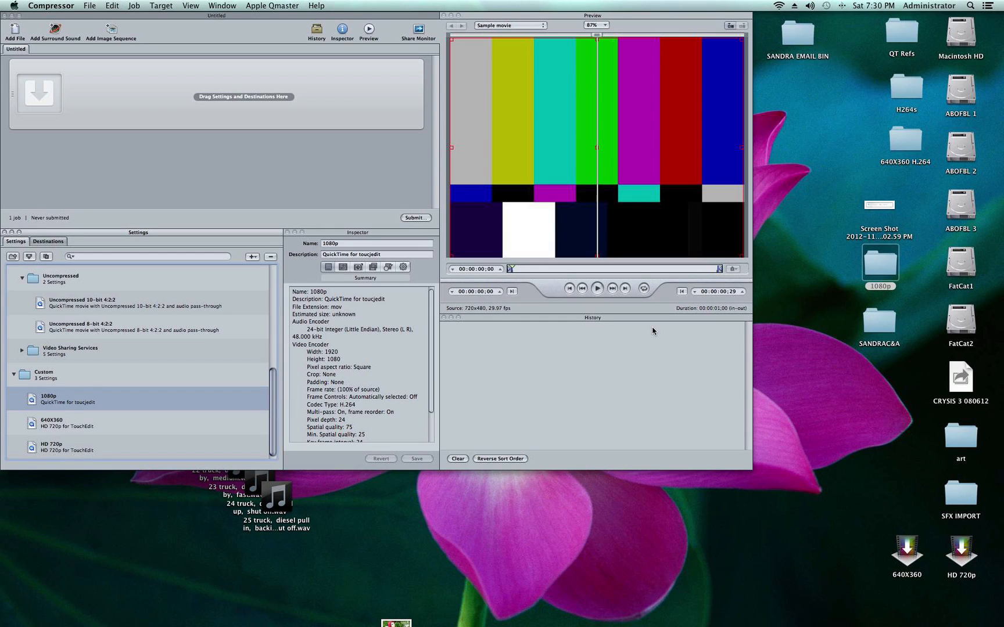
Step: Move the 1080p droplet out of the desktop's 1080p folder to beside the 640X360 droplet, and close the folder window
{"action": "left_click", "coordinate": [877, 266]}
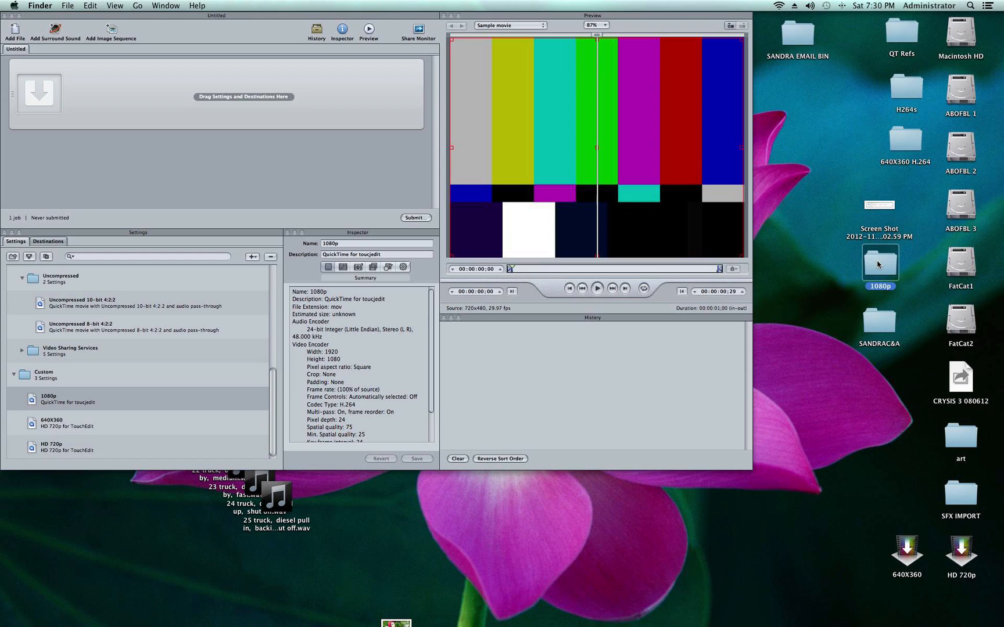
{"action": "double_click", "coordinate": [877, 264]}
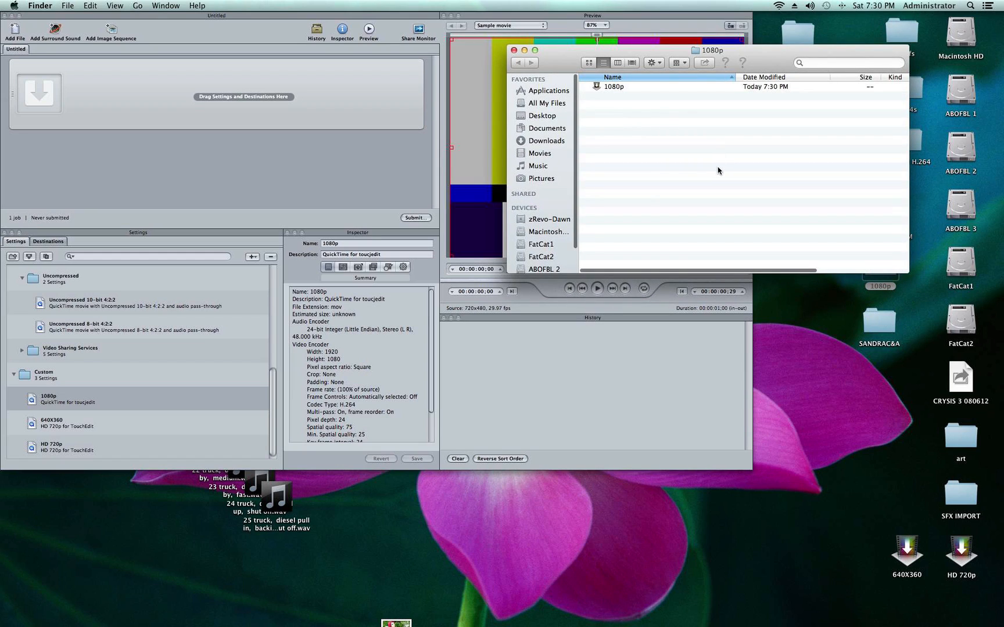
{"action": "left_click_drag", "start_coordinate": [604, 87], "coordinate": [857, 541]}
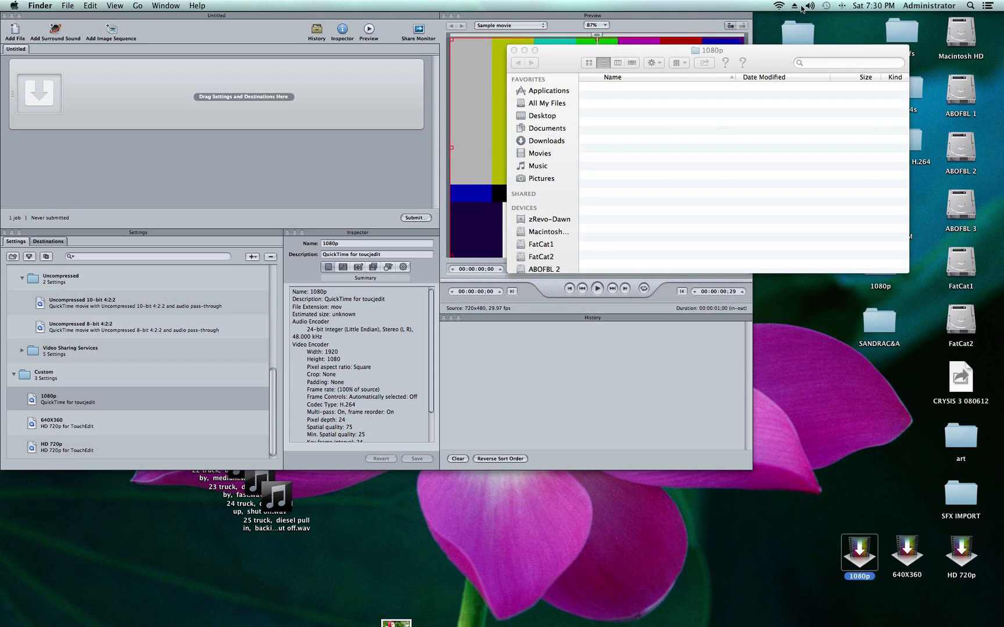
{"action": "left_click", "coordinate": [513, 51]}
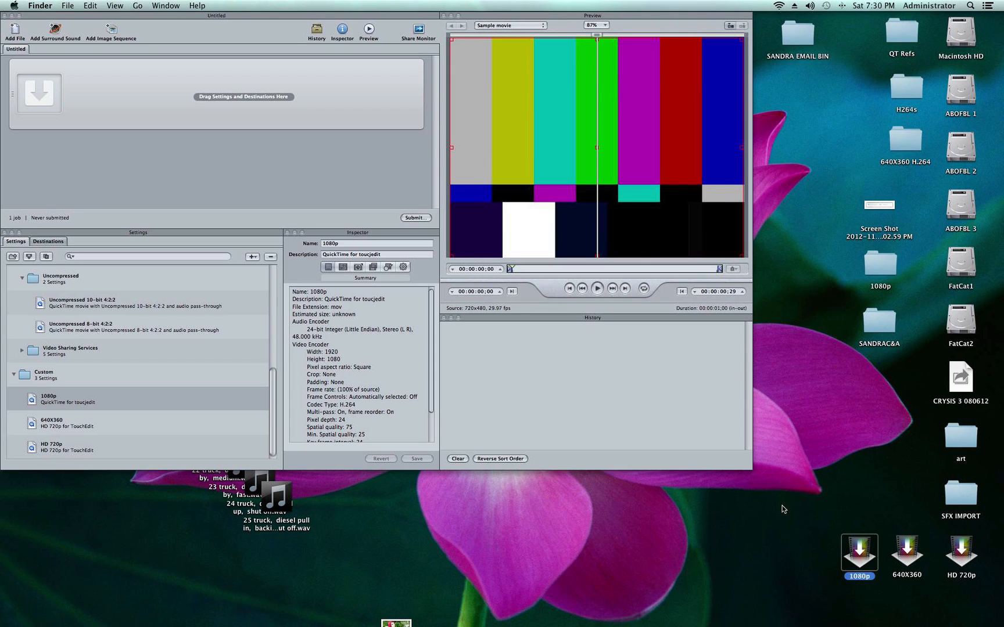
{"action": "left_click", "coordinate": [752, 530]}
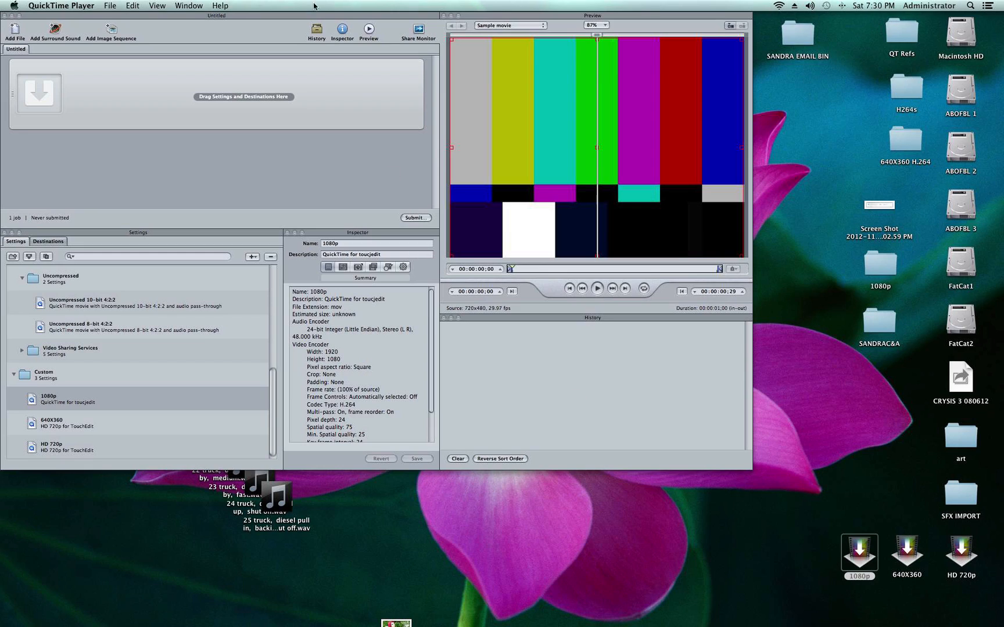
Step: Open Share Monitor, hide Compressor, and move the Share Monitor window higher on the desktop
{"action": "left_click", "coordinate": [419, 30]}
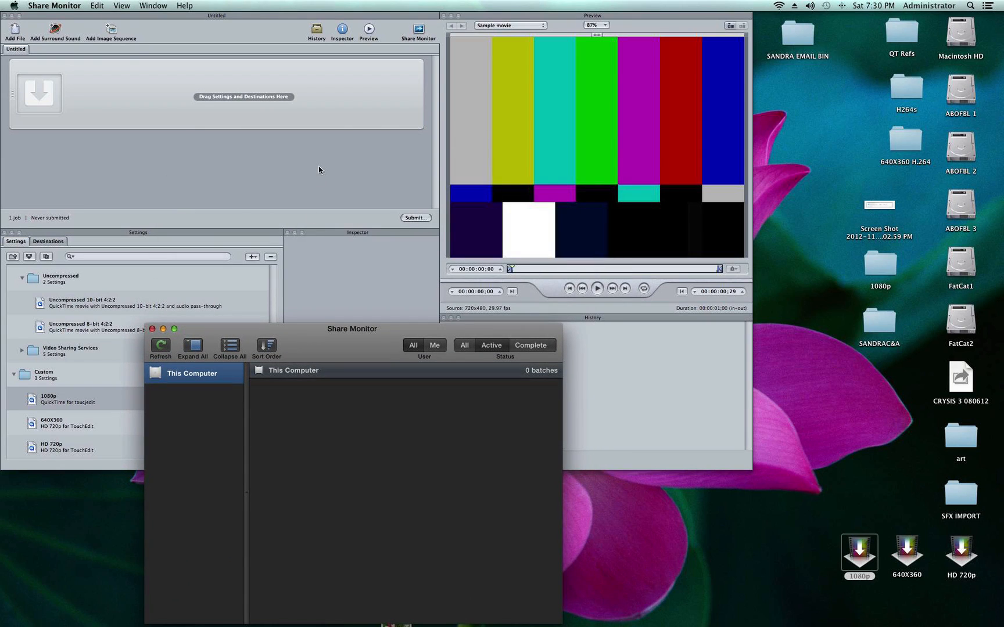
{"action": "left_click", "coordinate": [319, 170]}
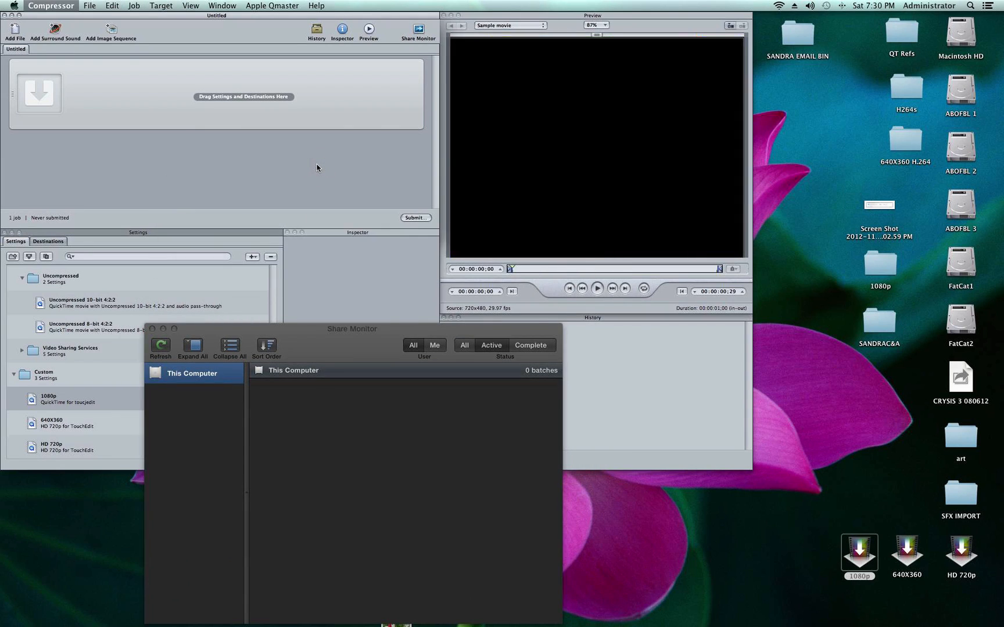
{"action": "key", "text": "super+h"}
{"action": "left_click_drag", "start_coordinate": [357, 346], "coordinate": [298, 164]}
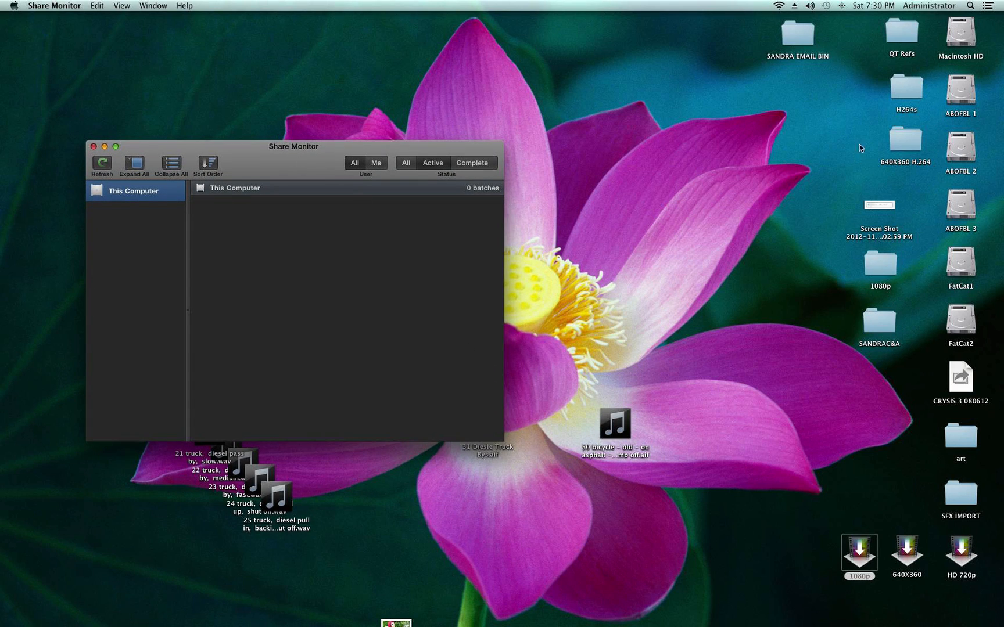
Step: Load 2-1.mov through 2A-2_.mov from the desktop's QT Refs folder into the 1080p droplet, and close the folder window
{"action": "left_click", "coordinate": [906, 35]}
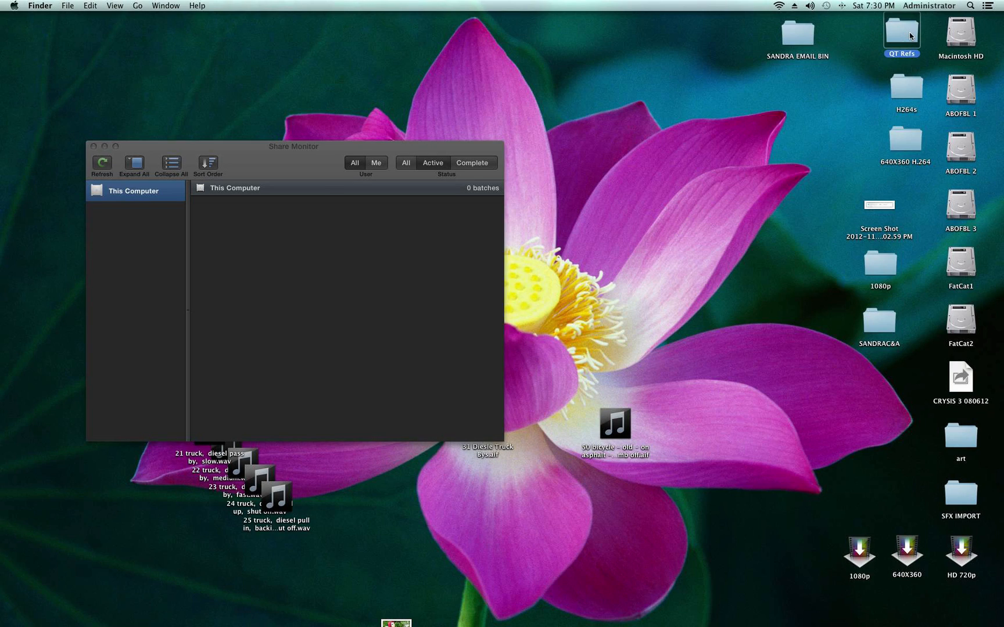
{"action": "double_click", "coordinate": [909, 34]}
{"action": "left_click_drag", "start_coordinate": [810, 31], "coordinate": [765, 20]}
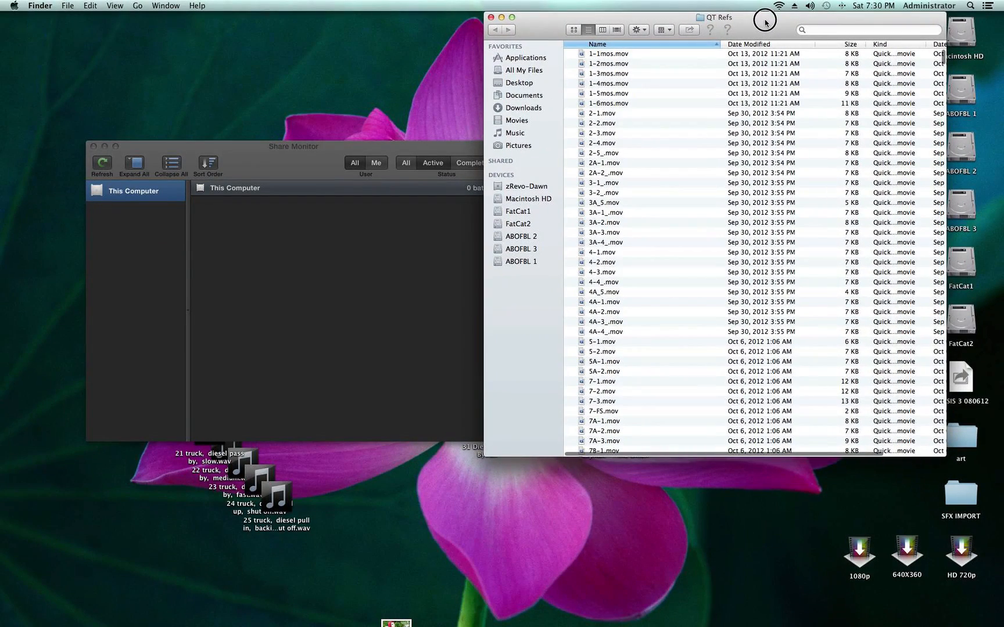
{"action": "left_click", "coordinate": [582, 114]}
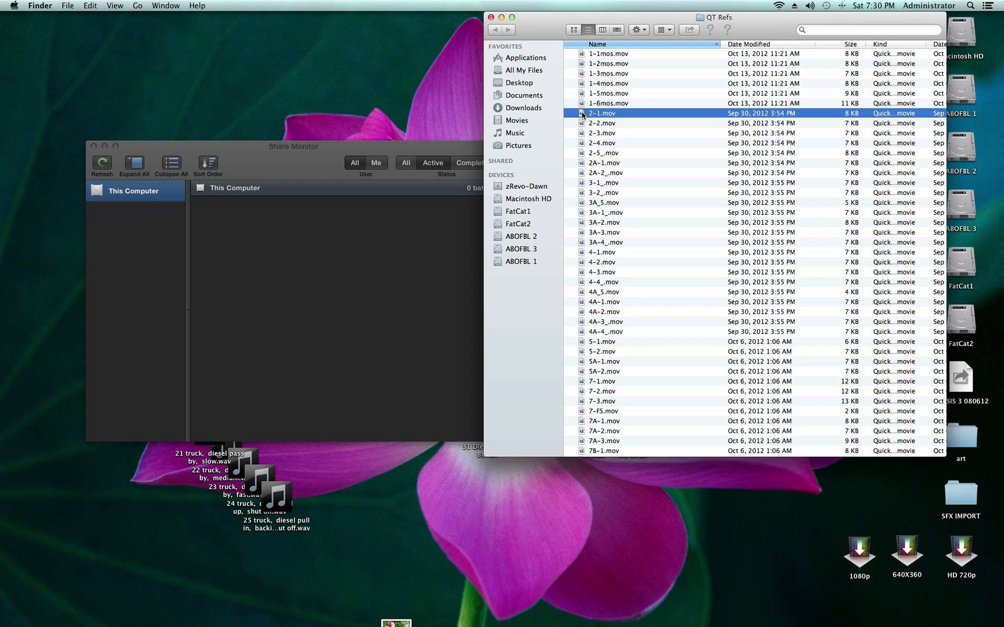
{"action": "left_click", "coordinate": [583, 174], "text": "shift"}
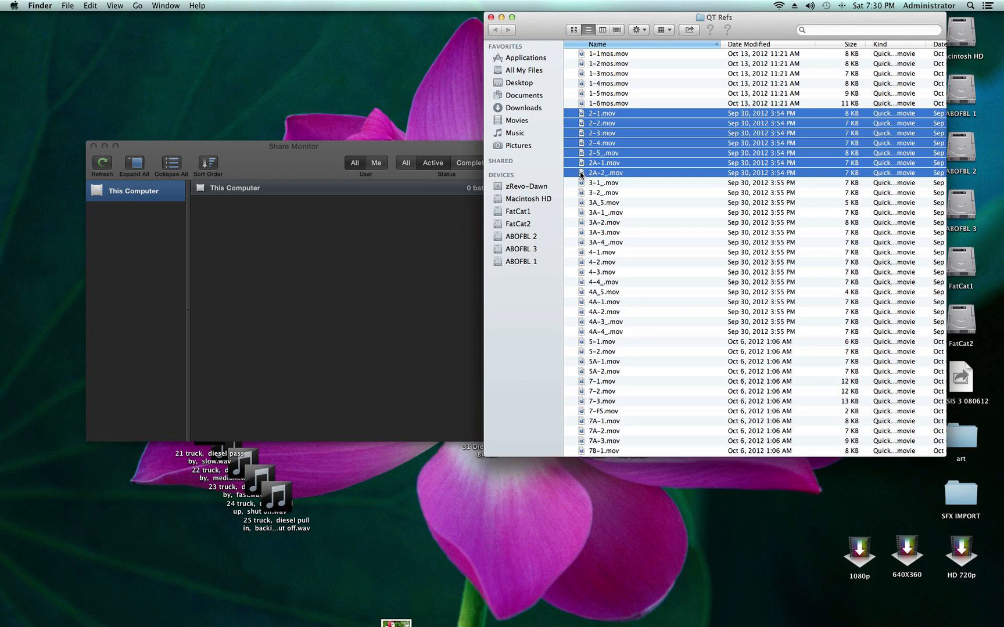
{"action": "left_click", "coordinate": [579, 173]}
{"action": "left_click_drag", "start_coordinate": [580, 172], "coordinate": [858, 560]}
{"action": "left_click", "coordinate": [491, 18]}
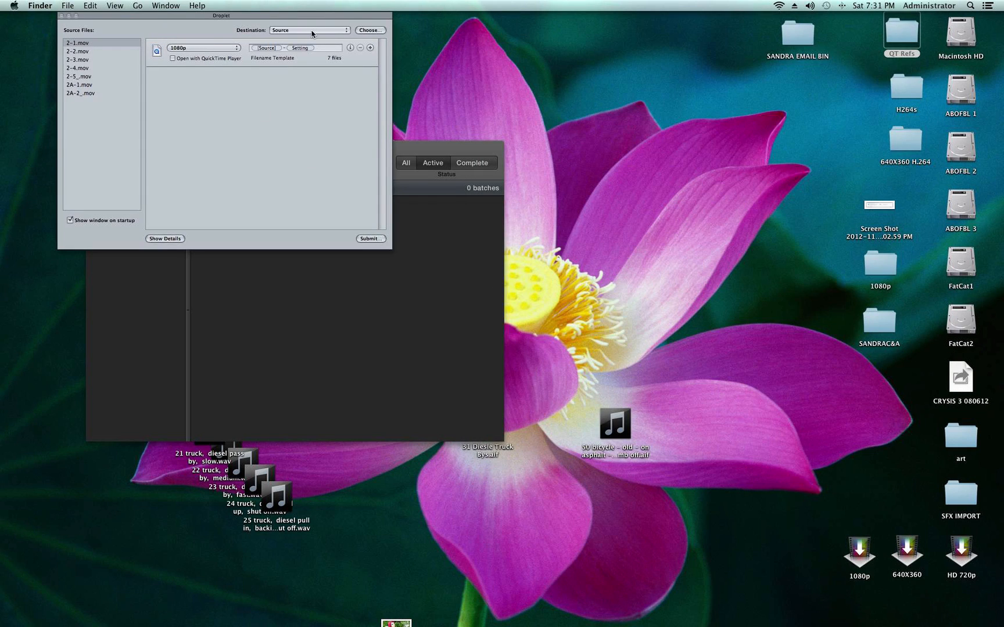
Step: Set the droplet's destination to the 1080p folder and remove Setting from the output filename template
{"action": "left_click", "coordinate": [368, 32]}
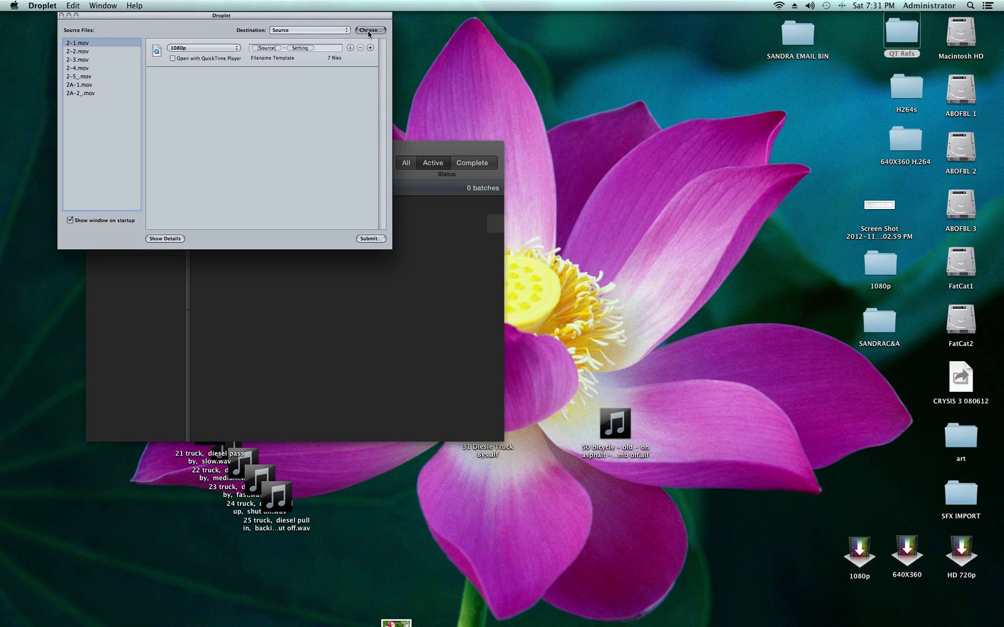
{"action": "left_click", "coordinate": [368, 31]}
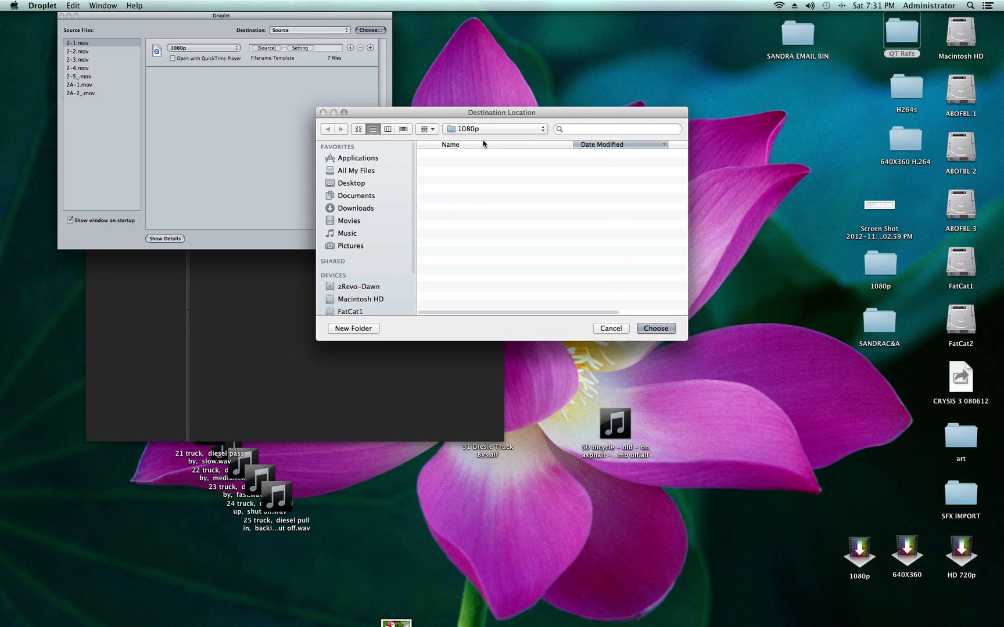
{"action": "left_click", "coordinate": [655, 328]}
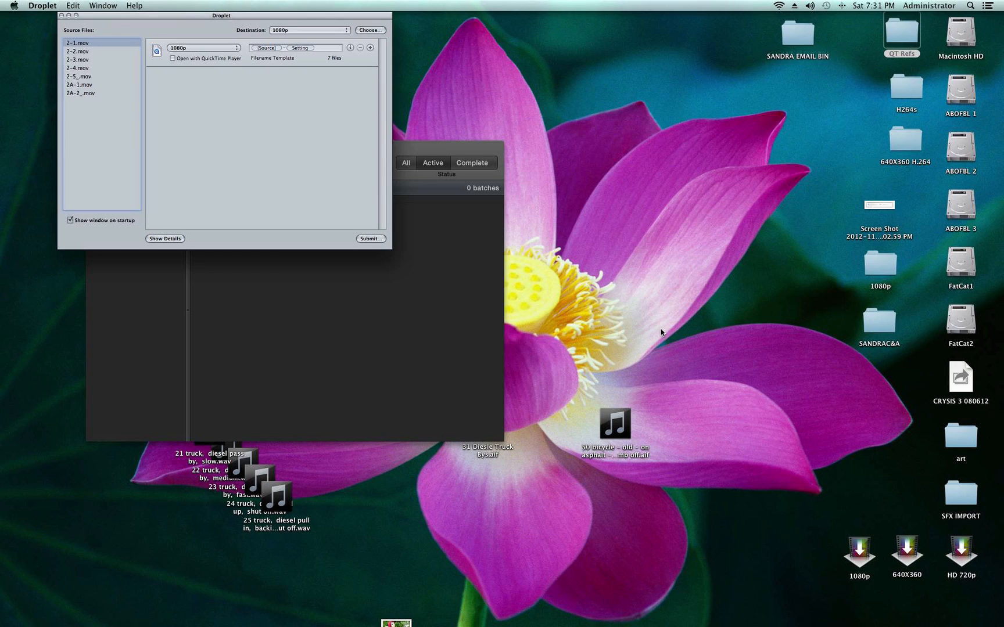
{"action": "left_click", "coordinate": [323, 49]}
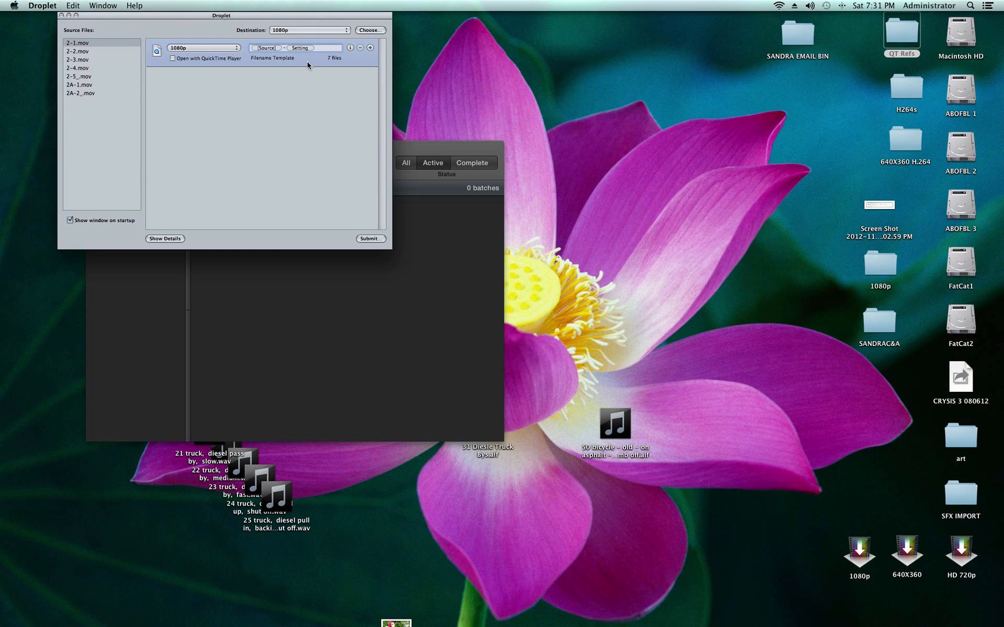
{"action": "key", "text": "BackSpace"}
Step: Submit the droplet batch as Scene 2 and bring Share Monitor forward to check its progress
{"action": "left_click", "coordinate": [372, 238]}
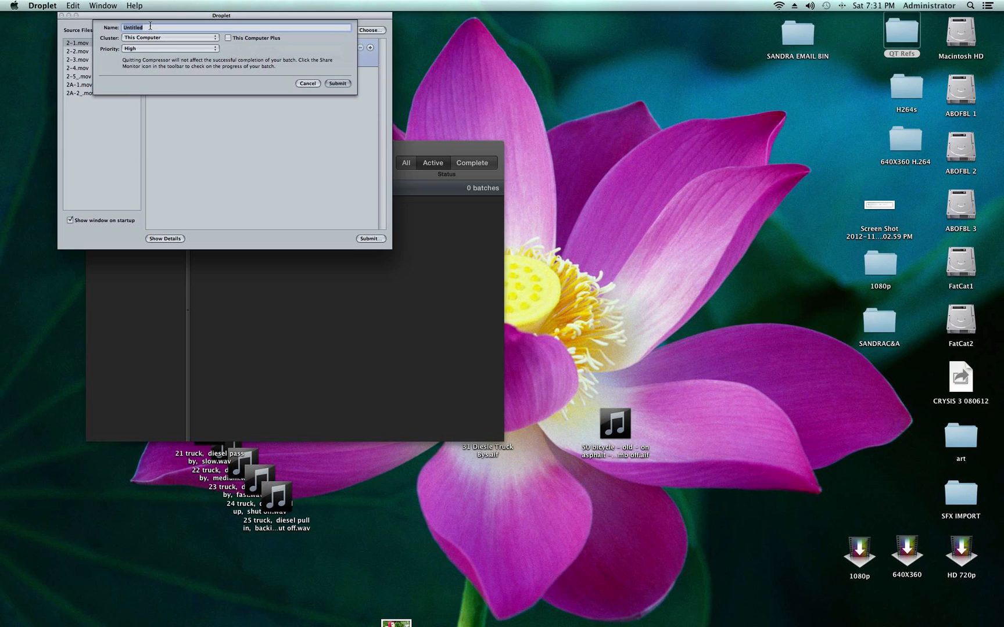
{"action": "type", "text": "Scene 2"}
{"action": "left_click", "coordinate": [335, 85]}
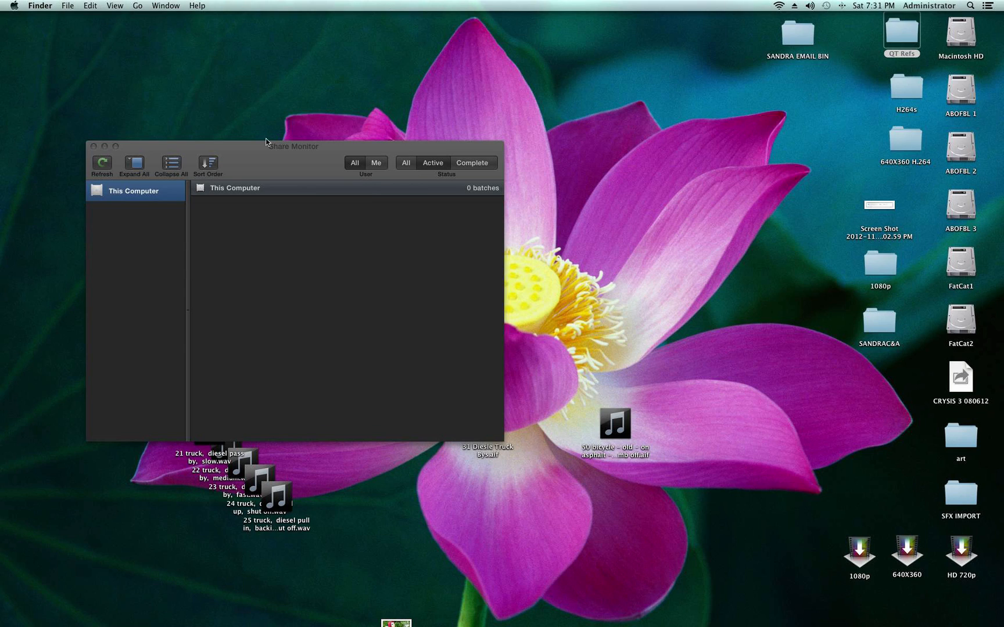
{"action": "left_click", "coordinate": [419, 200]}
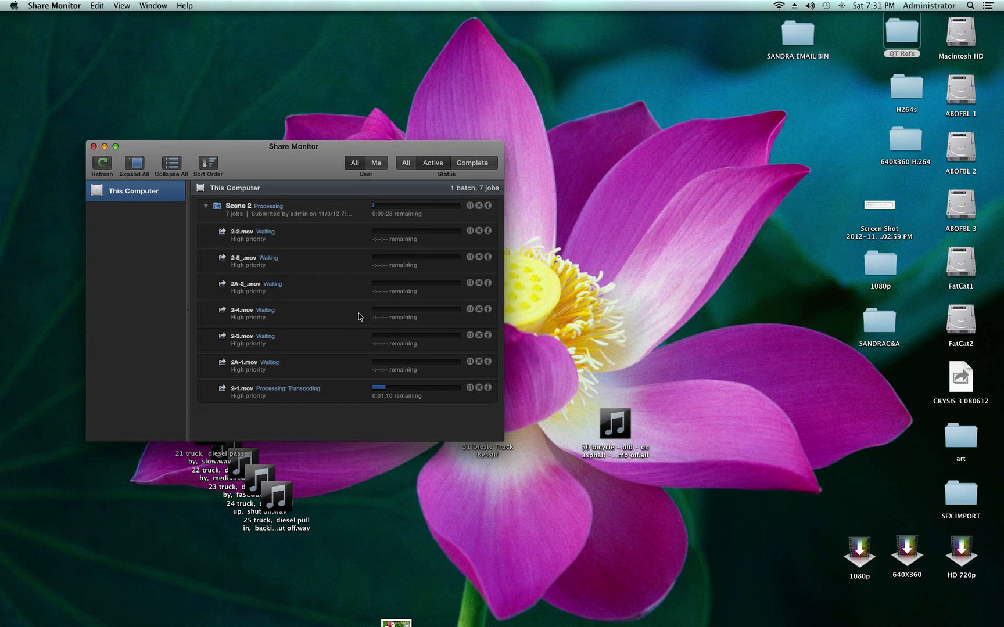